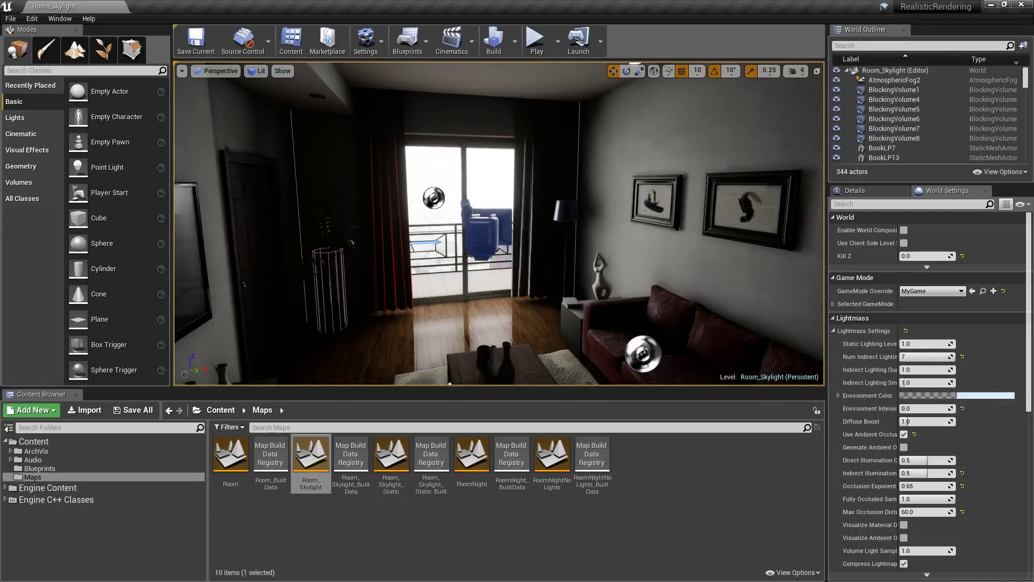
Show the World Settings of the Room_Skylight level and examine the Lightmass sky lighting bounces setting.
mouse_move(415, 161)
right_down()
mouse_move(401, 168)
mouse_move(414, 164)
right_up()
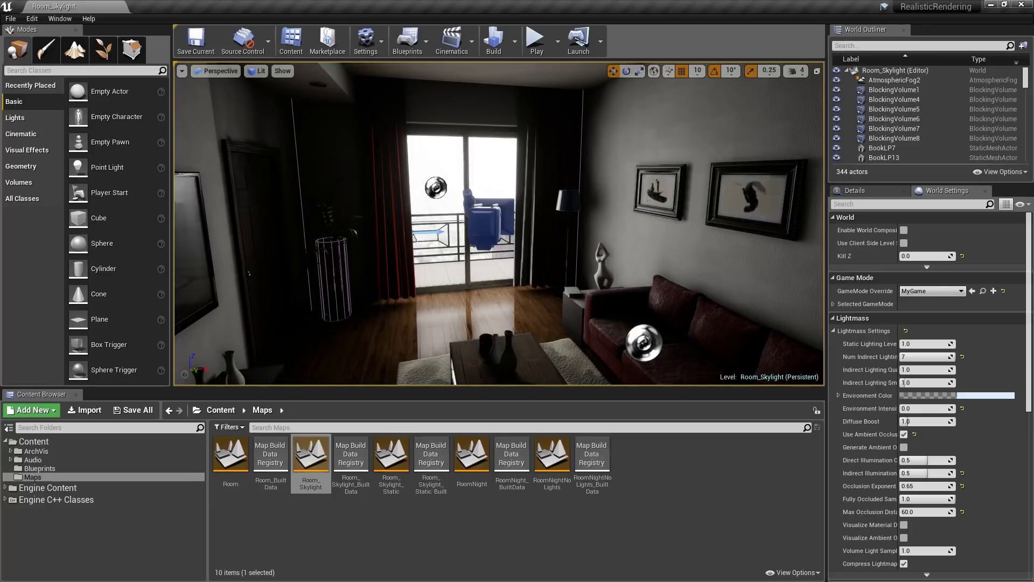
right_drag(487, 270, 460, 258)
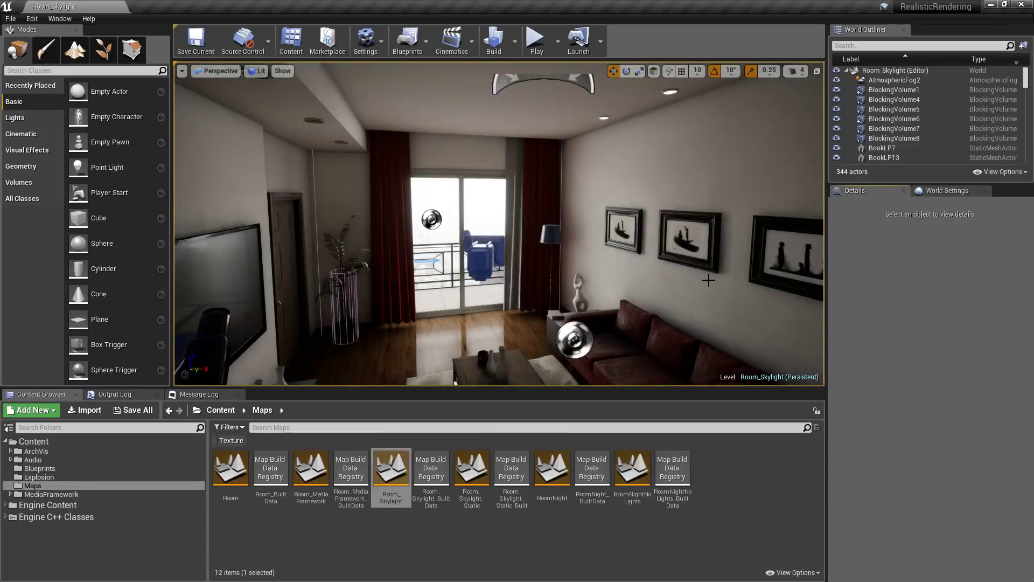
right_drag(499, 223, 474, 233)
click(946, 191)
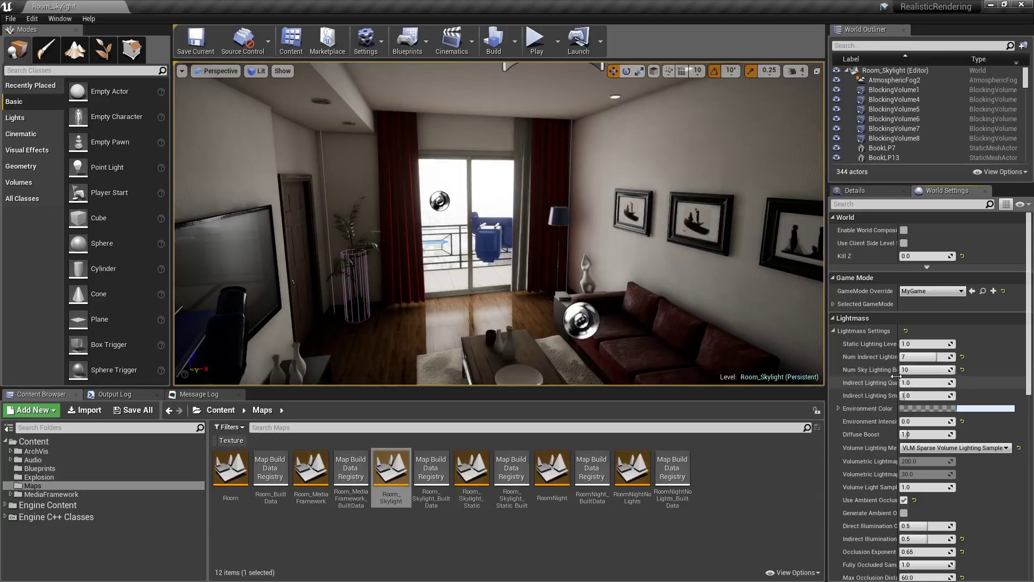
drag(910, 369, 949, 371)
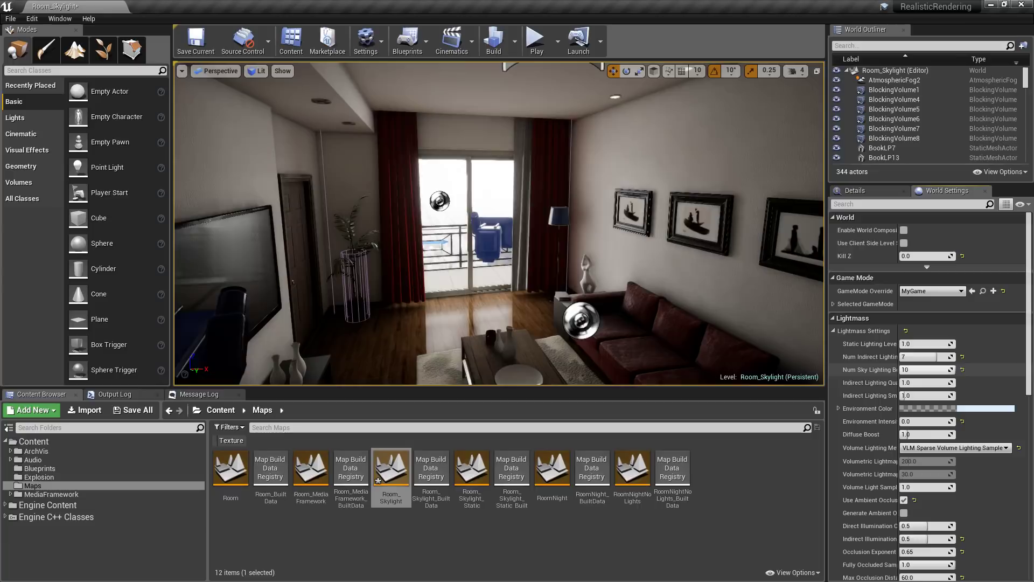
mouse_move(499, 223)
right_down()
mouse_move(494, 252)
mouse_move(498, 230)
right_up()
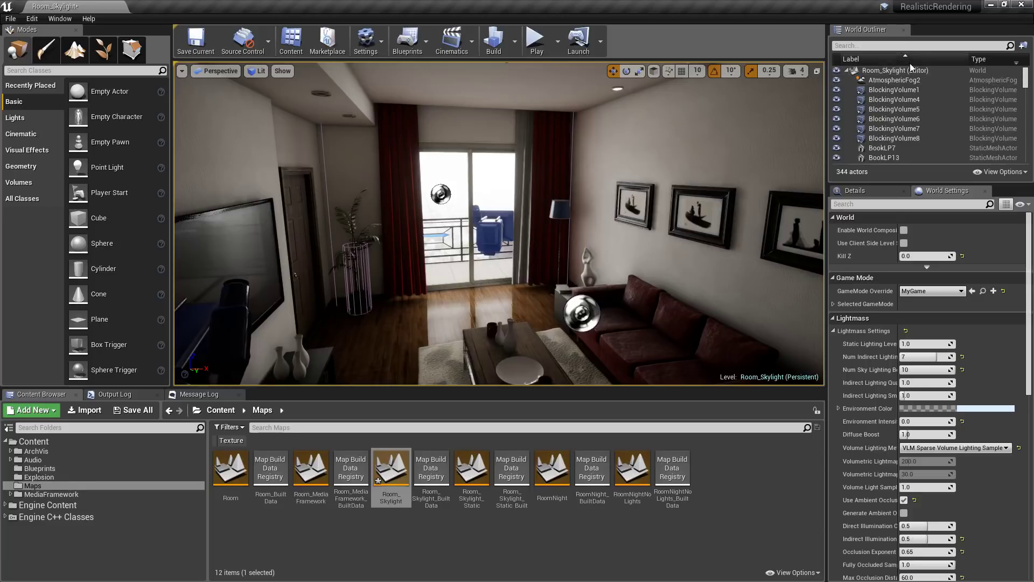
Filter the actors of the Room_Skylight level by "light" and examine the skylit room.
click(872, 46)
text(light)
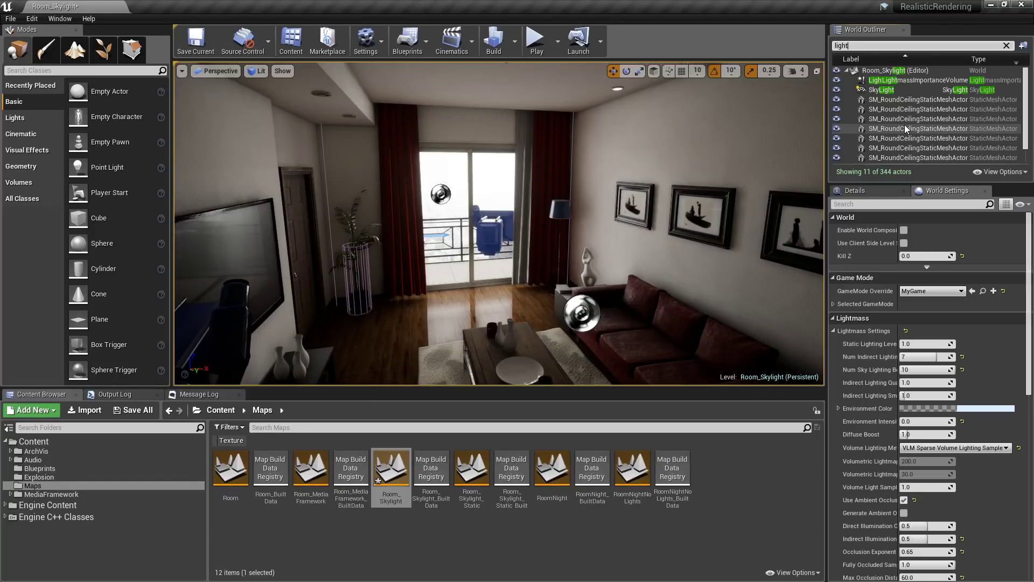
right_drag(687, 210, 676, 225)
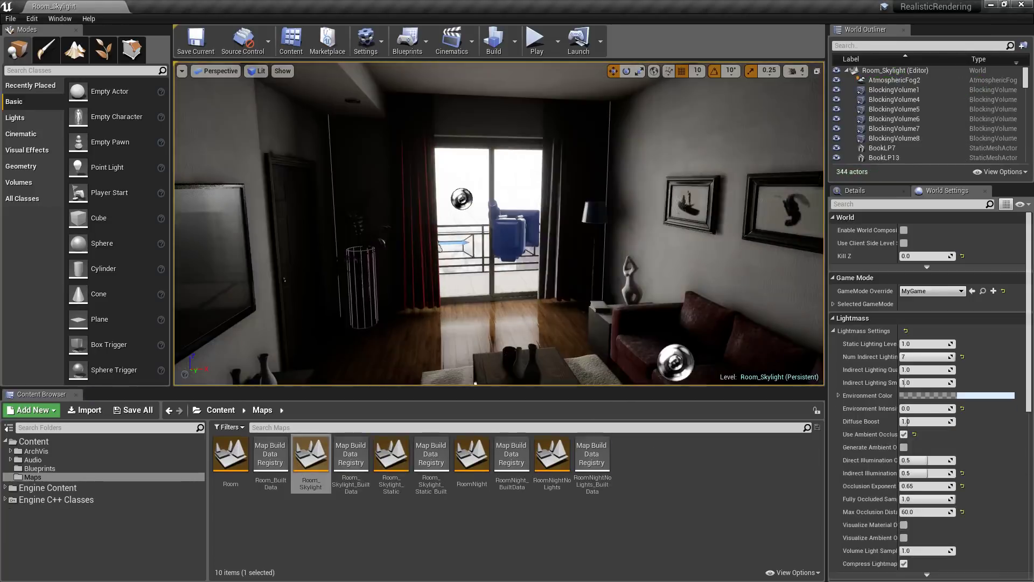
In the 4.17 editor, open the Room_Skylight_Static map and filter its actors by "light".
double_click(391, 456)
right_drag(648, 245, 464, 242)
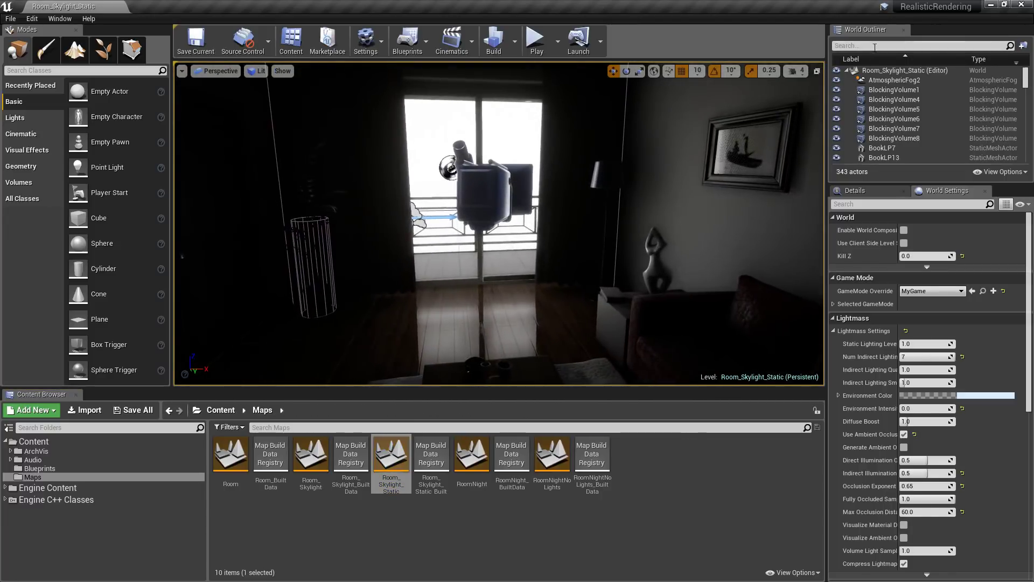
click(874, 46)
text(light)
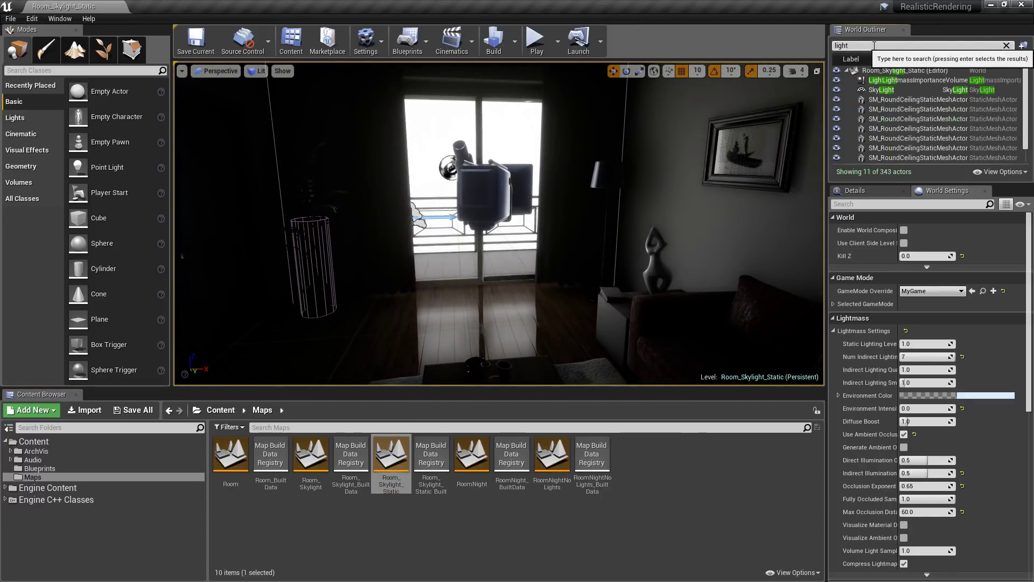
Select the SkyLight actor, show its details and examine the room lit by its cubemap.
click(881, 89)
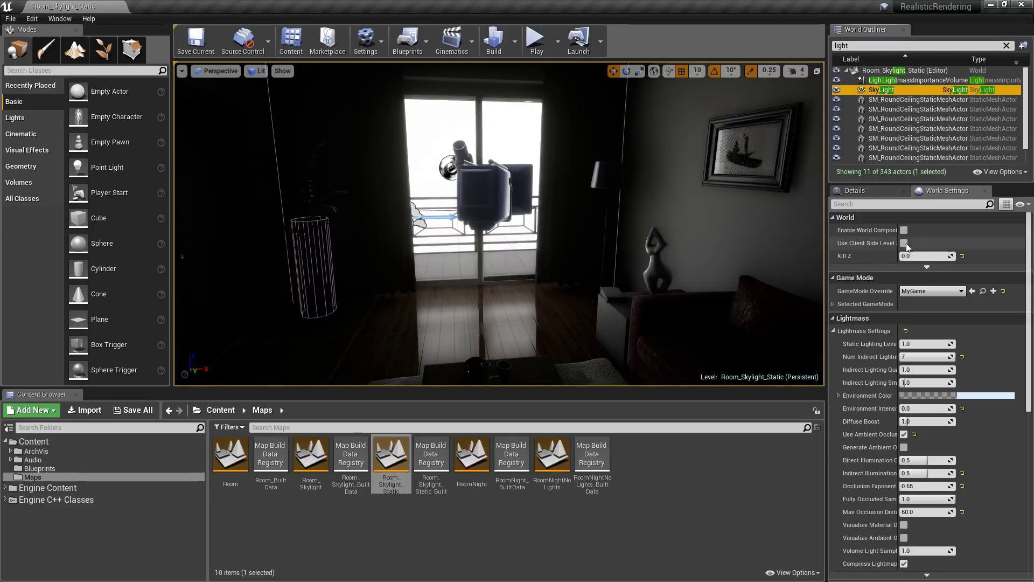
click(871, 188)
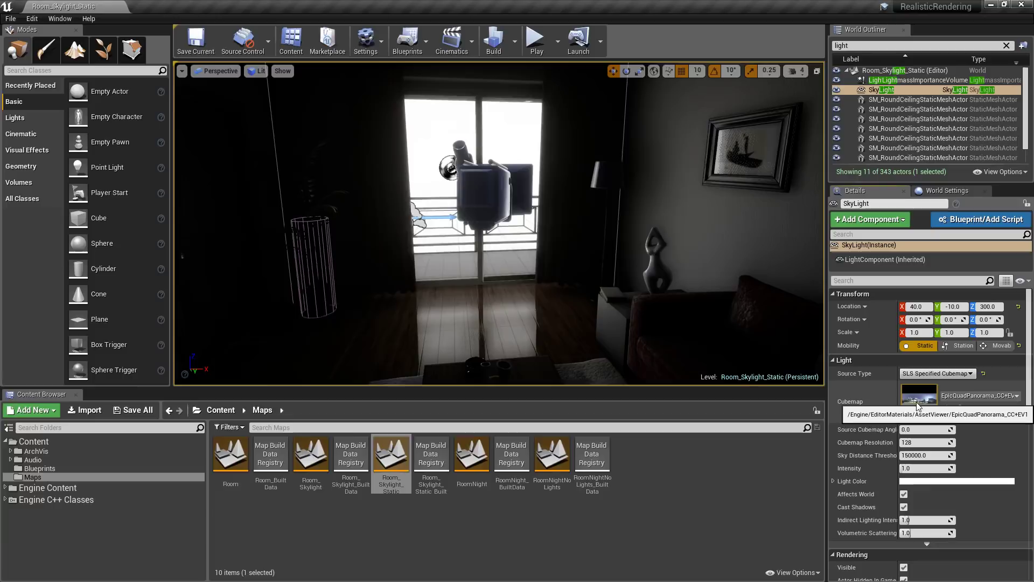
right_drag(538, 242, 641, 226)
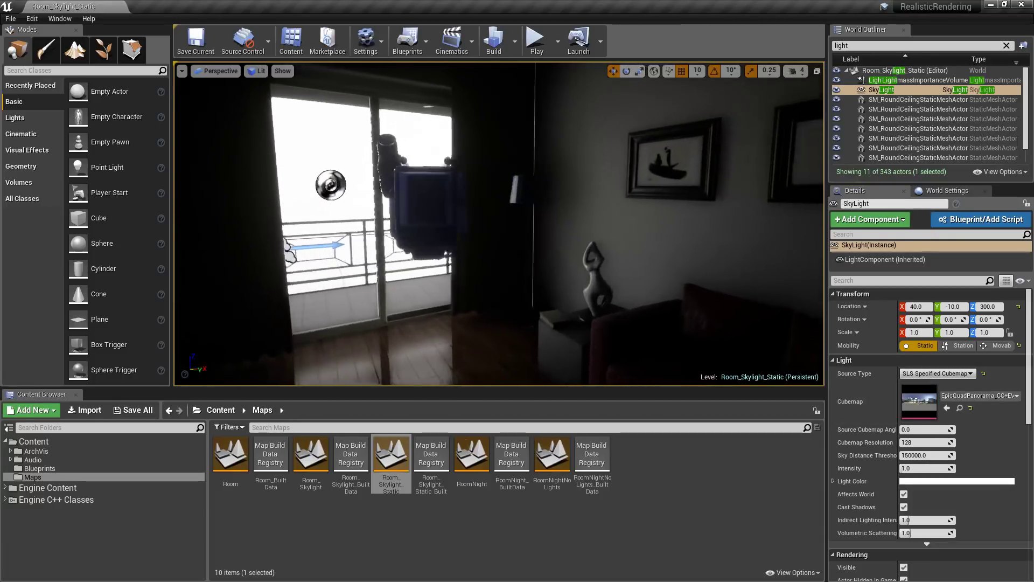
right_drag(571, 245, 544, 251)
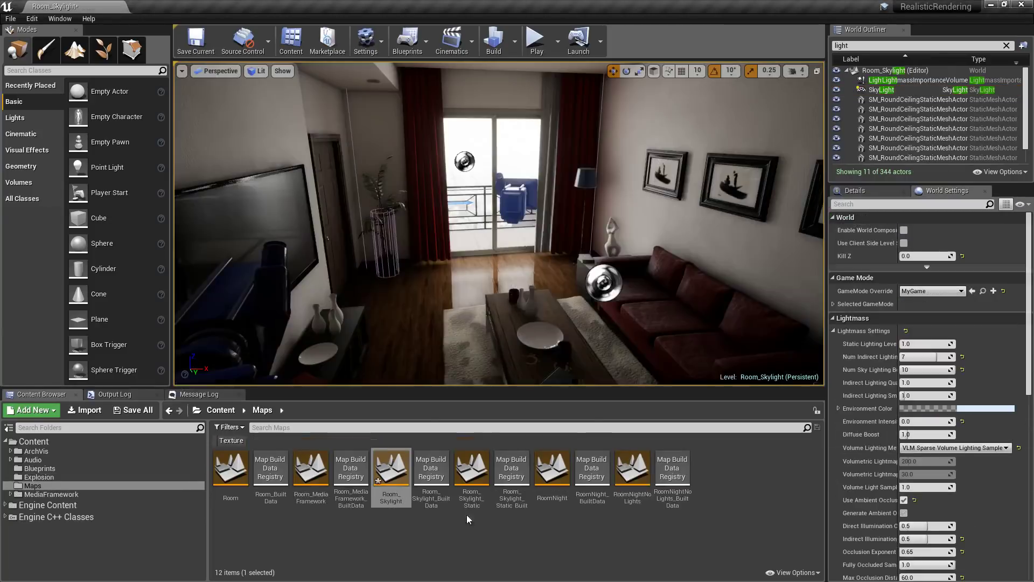
In the other editor, open the Room_Skylight_Static map and discard the unsaved changes to the current level.
double_click(480, 468)
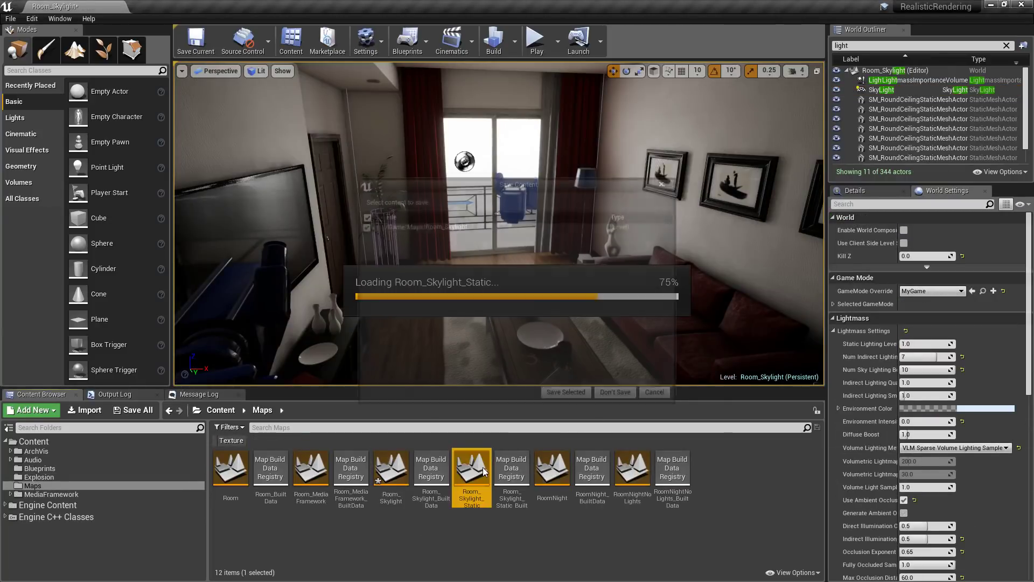
click(616, 395)
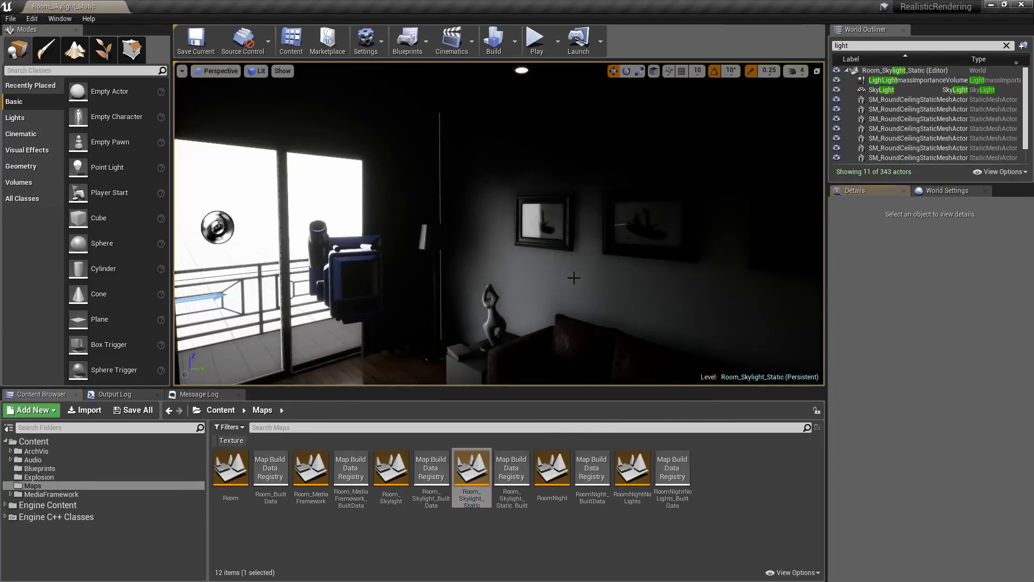
right_drag(499, 223, 795, 249)
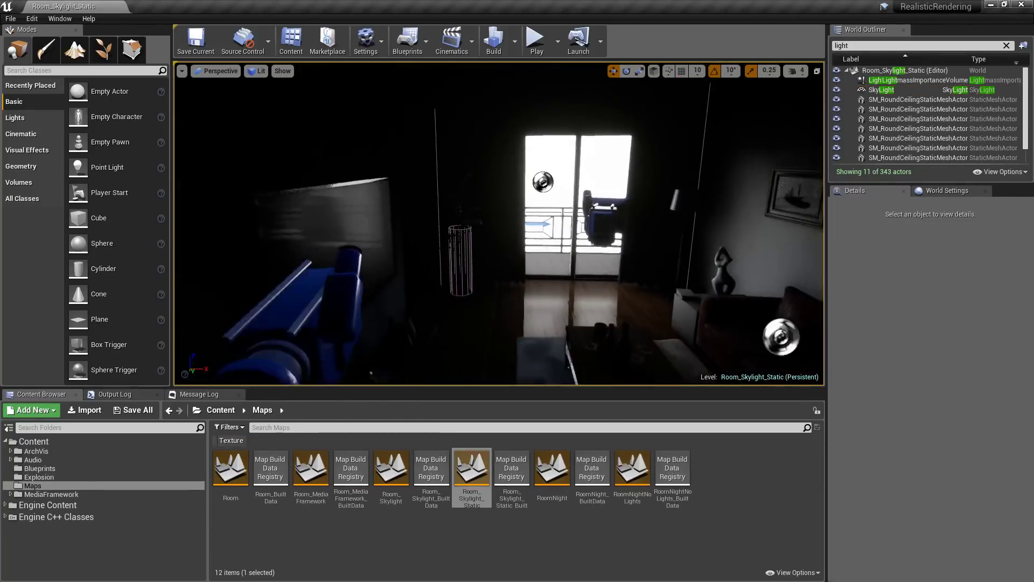
right_drag(498, 223, 658, 272)
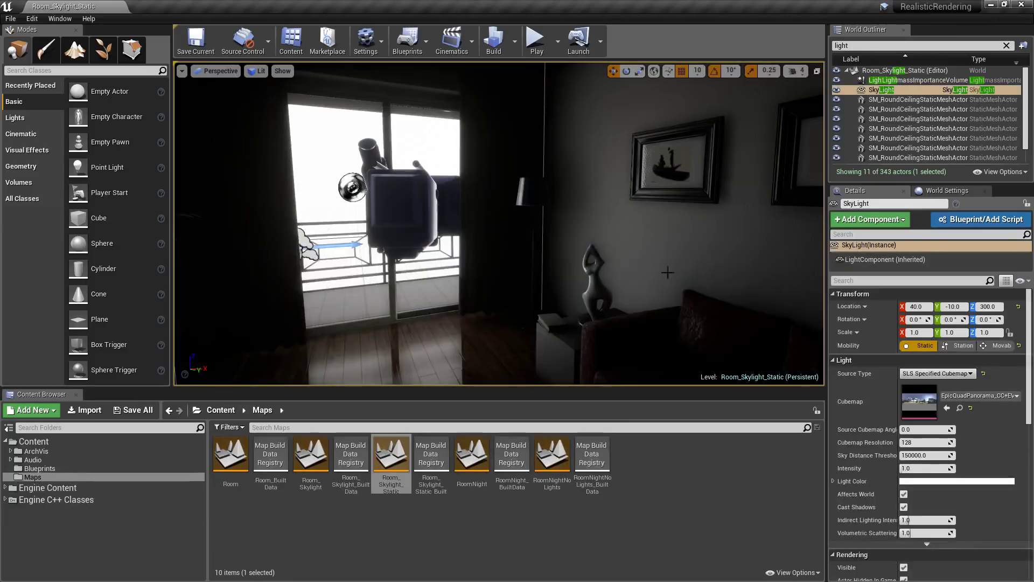
Switch to the 4.17 editor and set the SkyLight's cubemap to SunsetAmbientCubemap.
right_drag(499, 223, 468, 176)
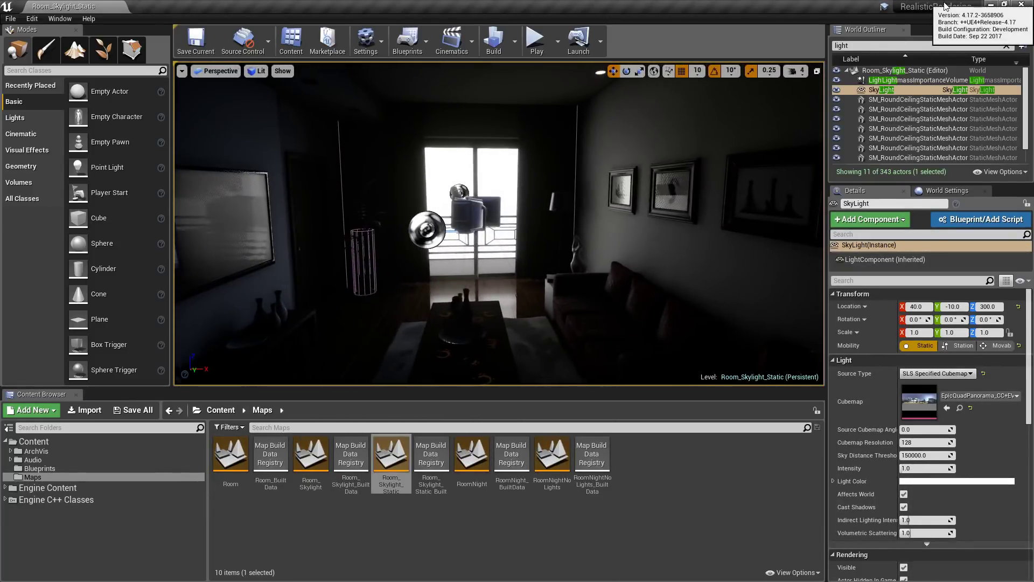
right_drag(626, 242, 648, 258)
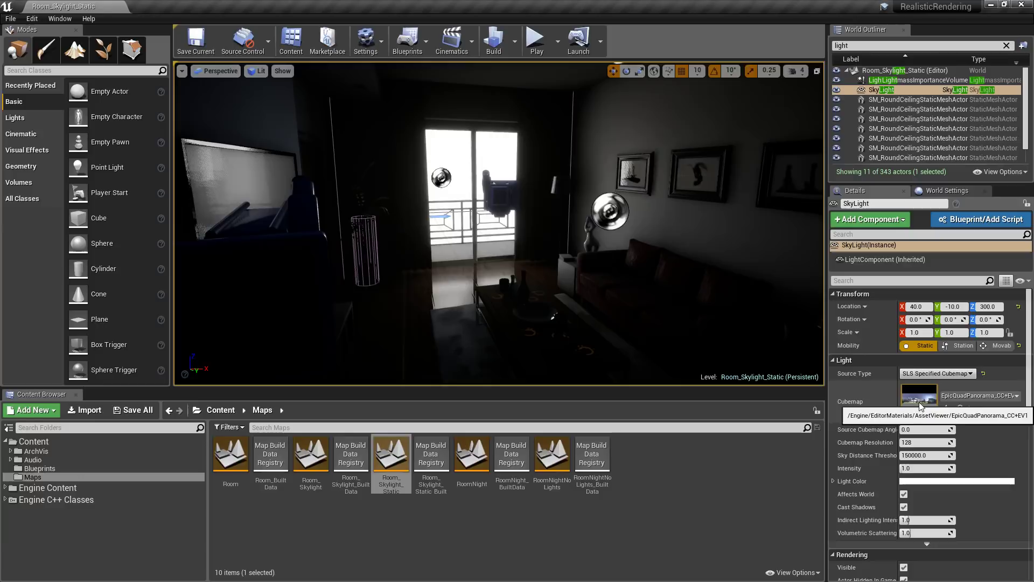
click(972, 397)
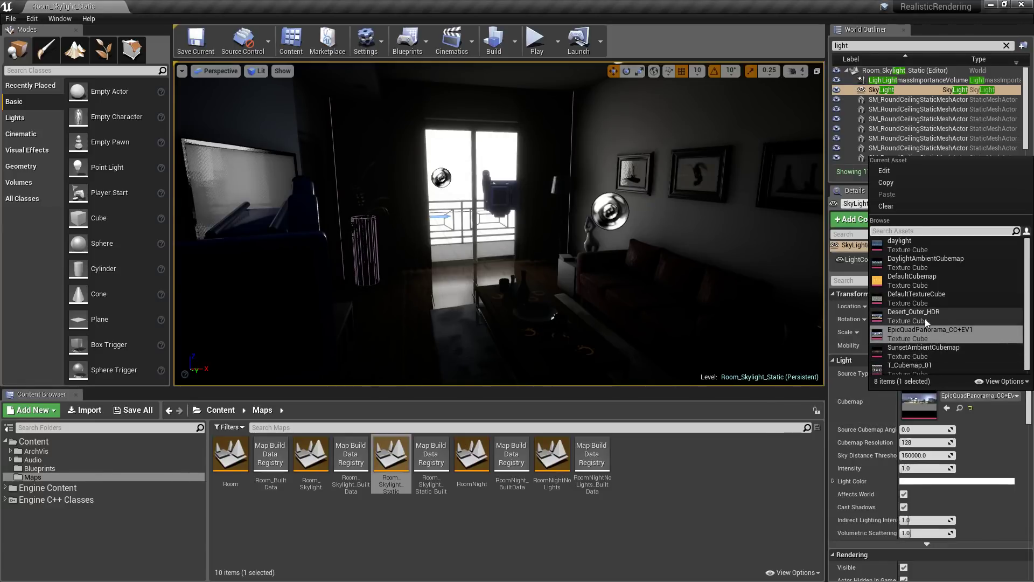
click(930, 348)
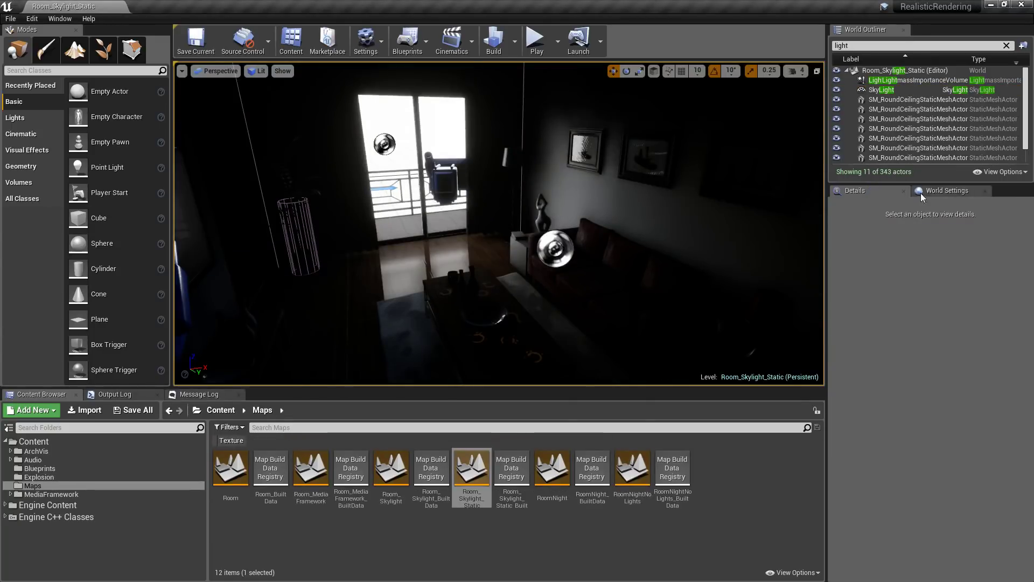
In the other editor, select the SkyLight and assign SunsetAmbientCubemap as its cubemap.
click(881, 89)
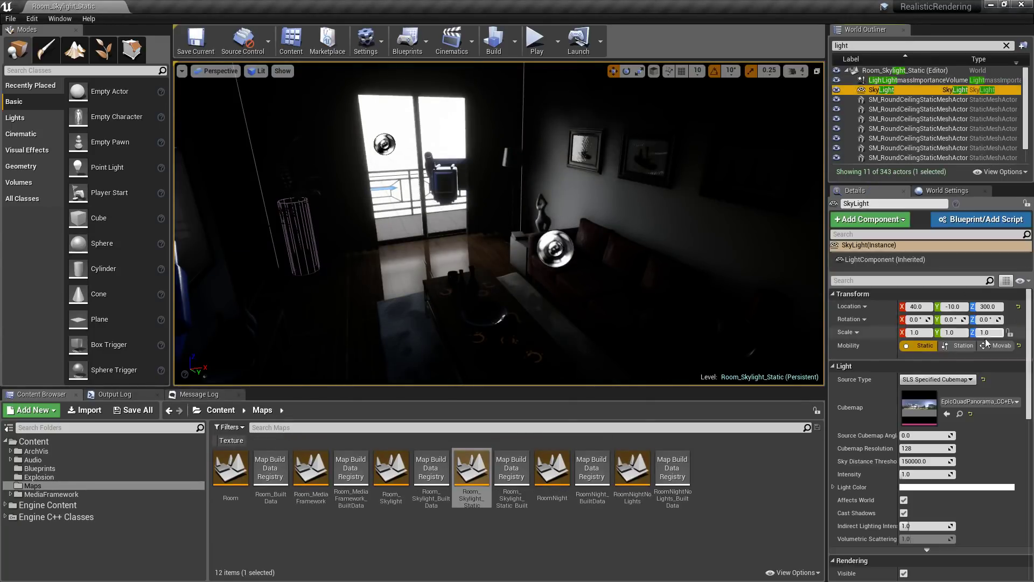
click(961, 401)
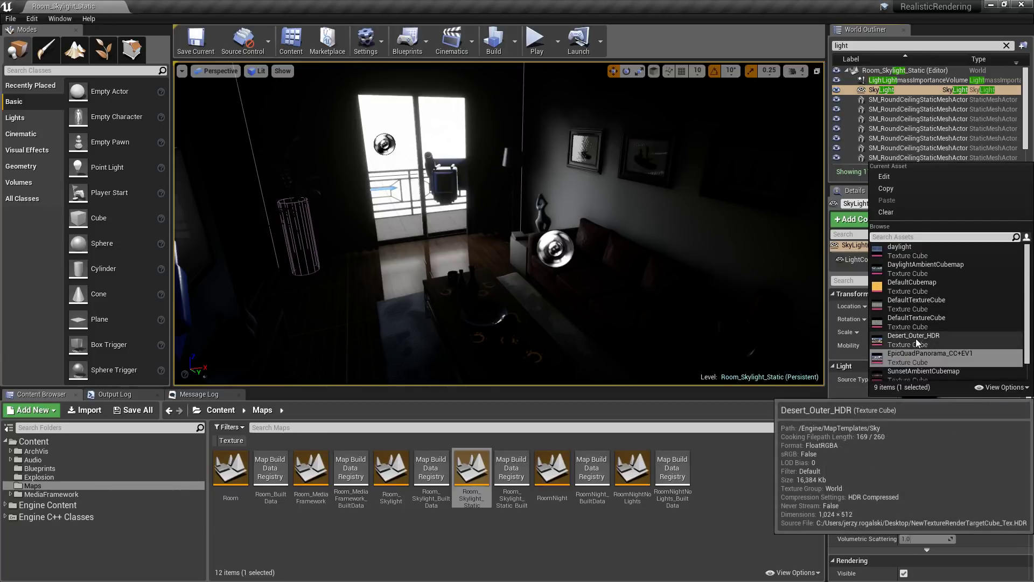
click(916, 337)
click(970, 401)
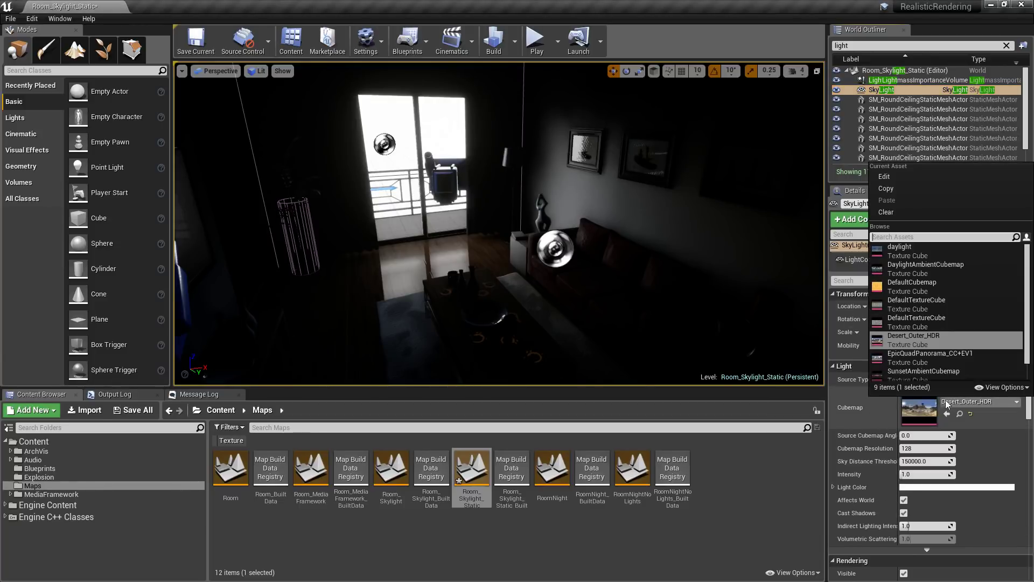
click(910, 366)
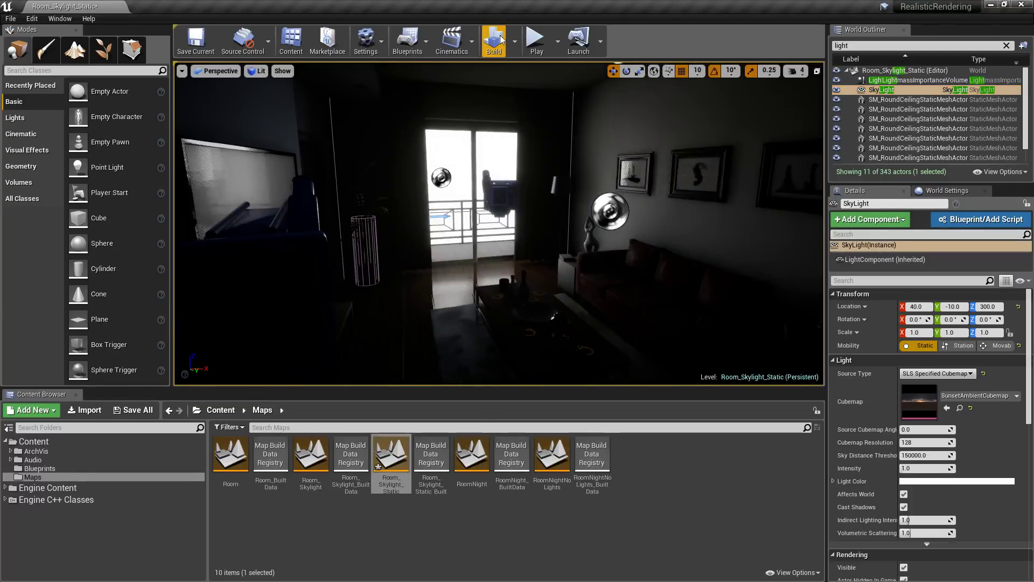
Build the Room_Skylight_Static level in both editors, starting with the 4.17 one.
click(501, 39)
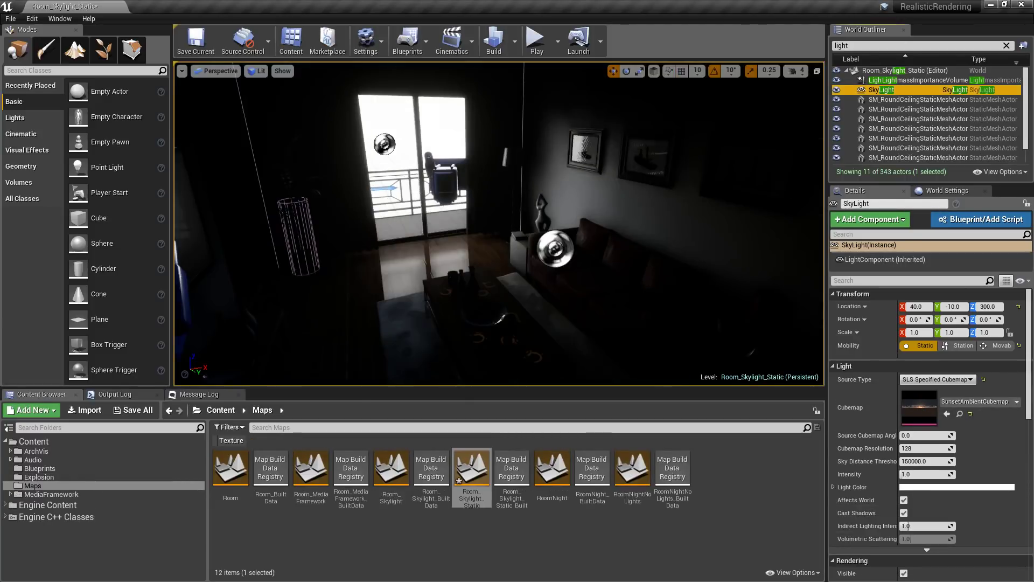
click(499, 46)
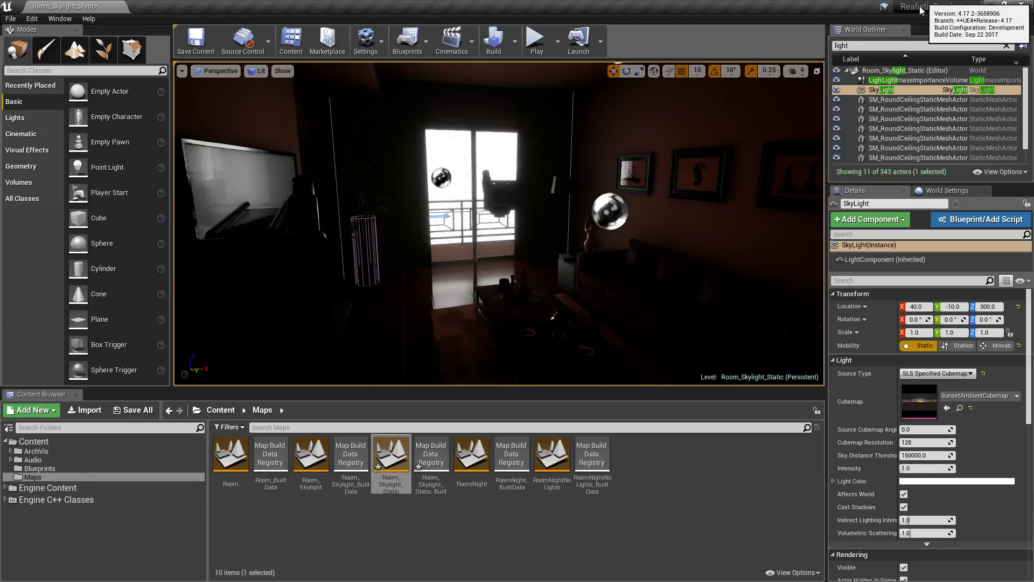
right_drag(654, 219, 545, 200)
key(w)
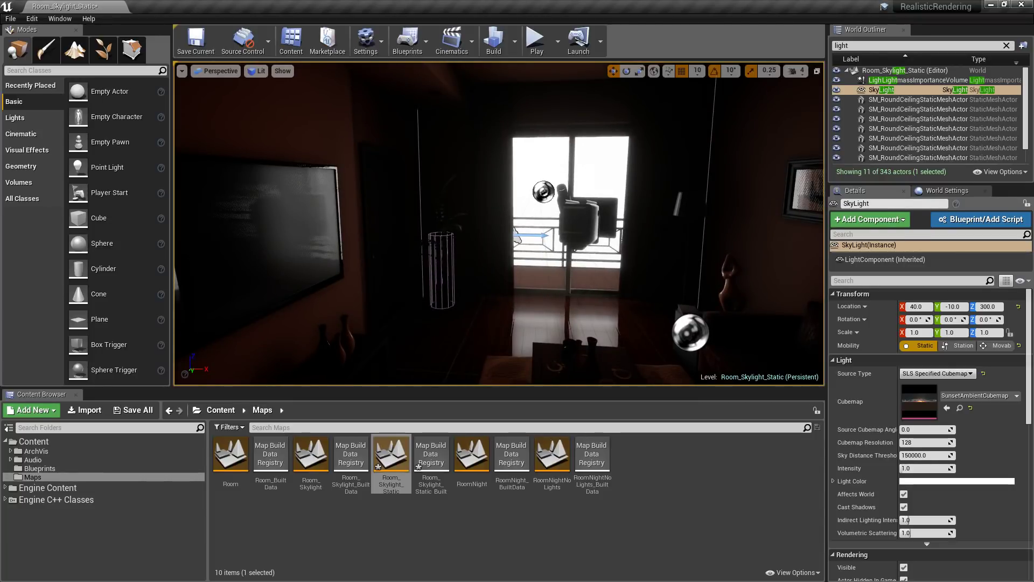
right_drag(546, 200, 554, 144)
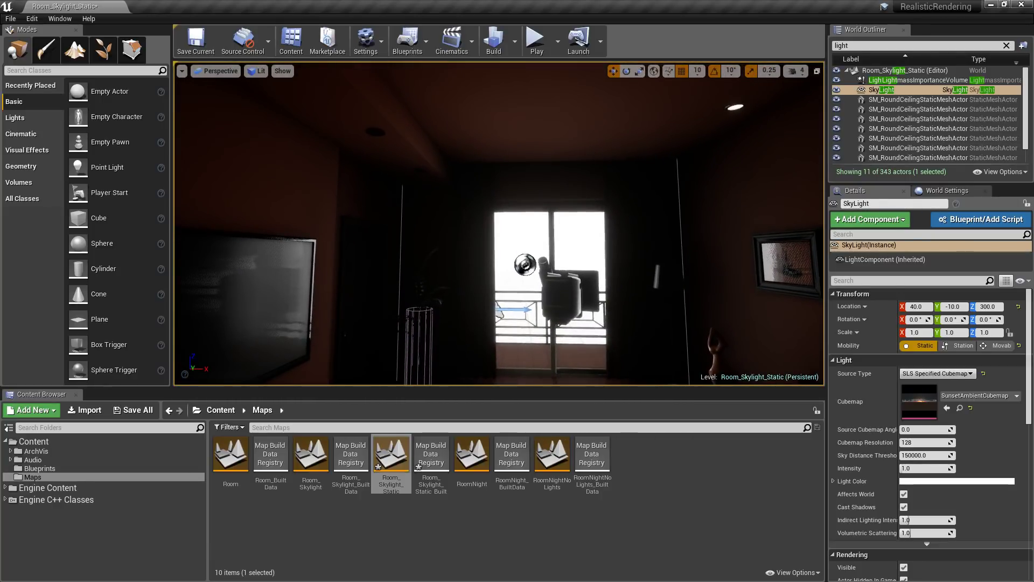
View the SunsetAmbientCubemap texture in its own docked editor and return to the level in the 4.17 editor.
double_click(919, 408)
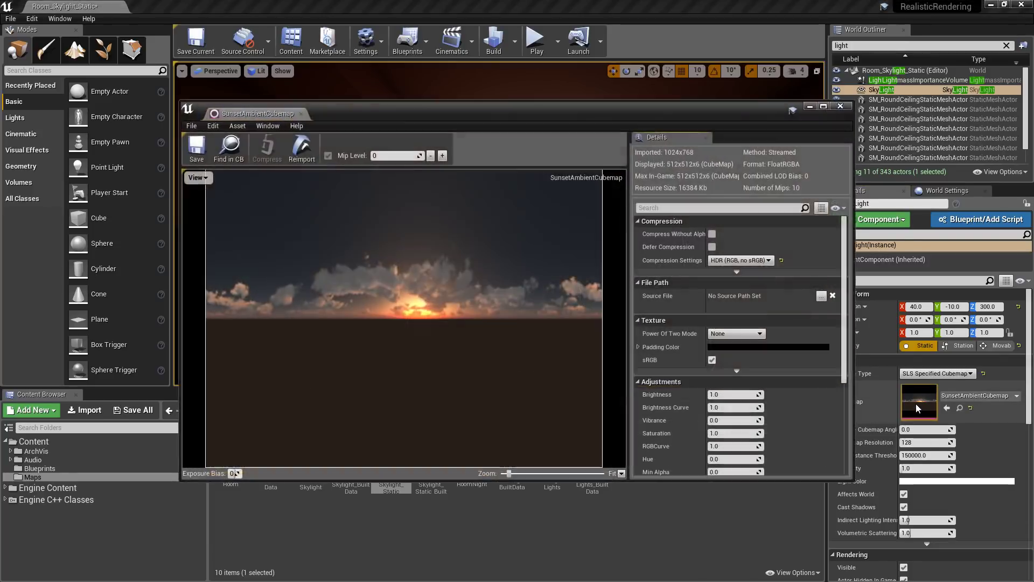
drag(285, 113, 272, 7)
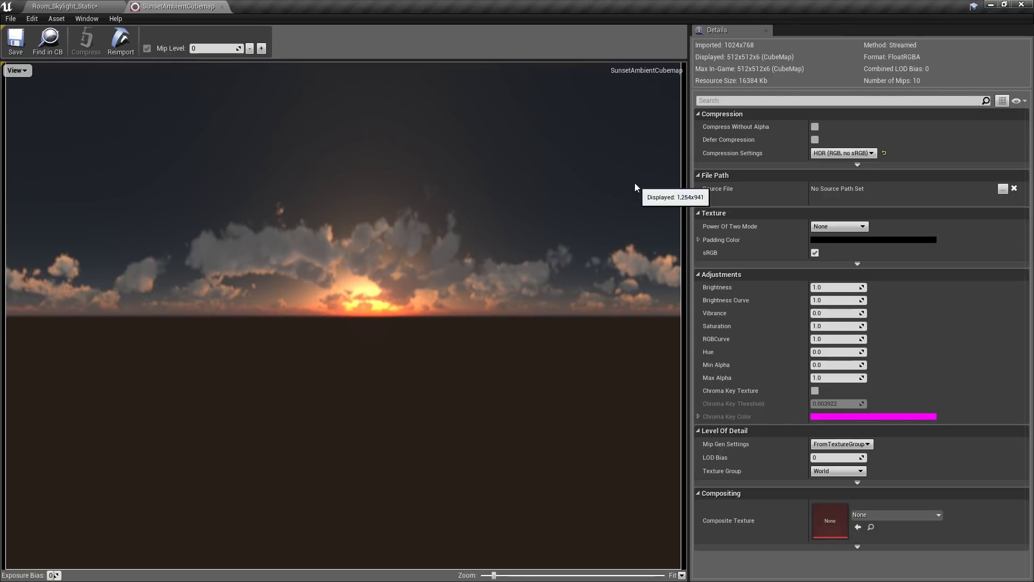
click(81, 7)
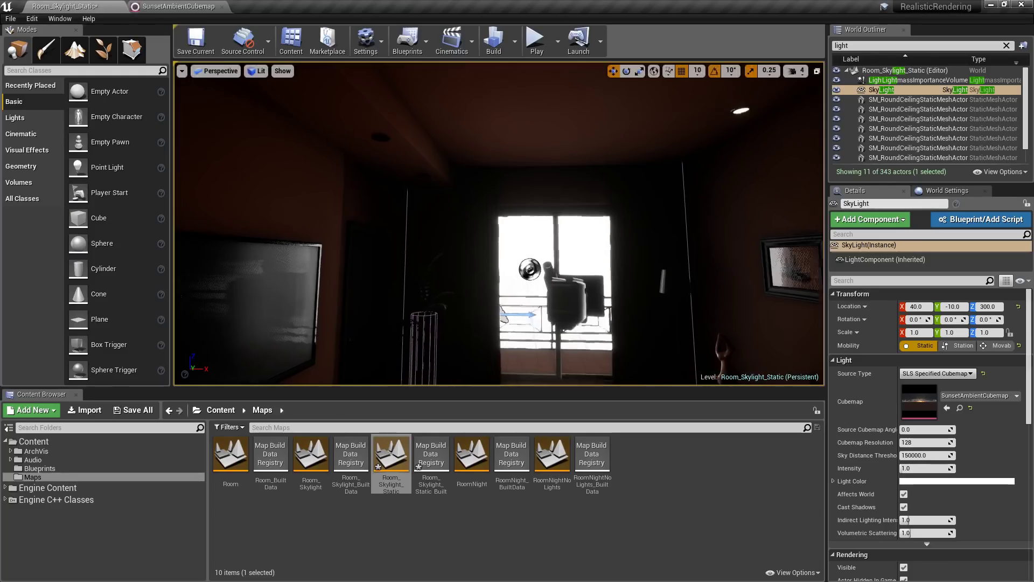
right_drag(499, 223, 524, 326)
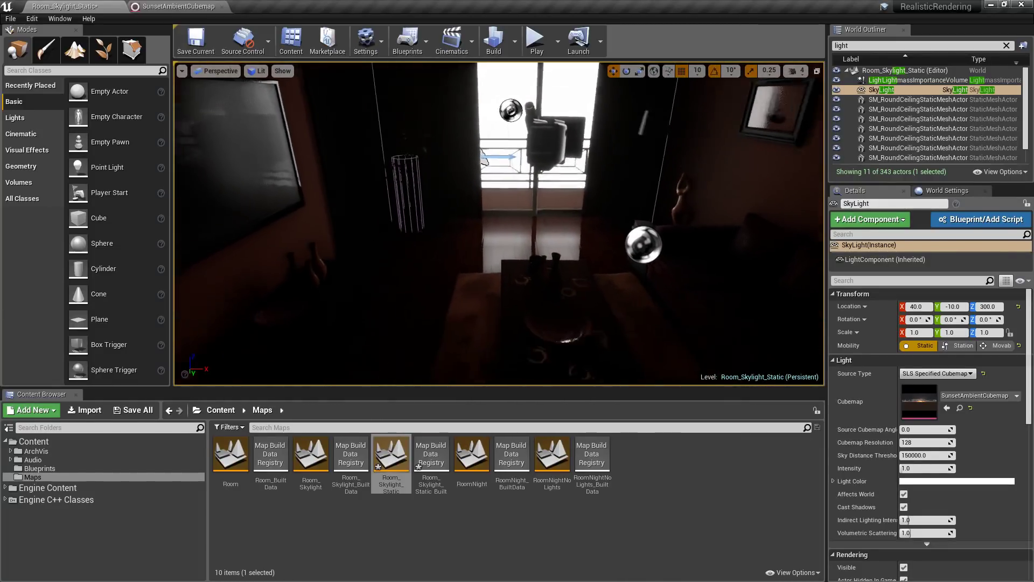
mouse_move(479, 237)
right_down()
mouse_move(468, 227)
mouse_move(475, 222)
right_up()
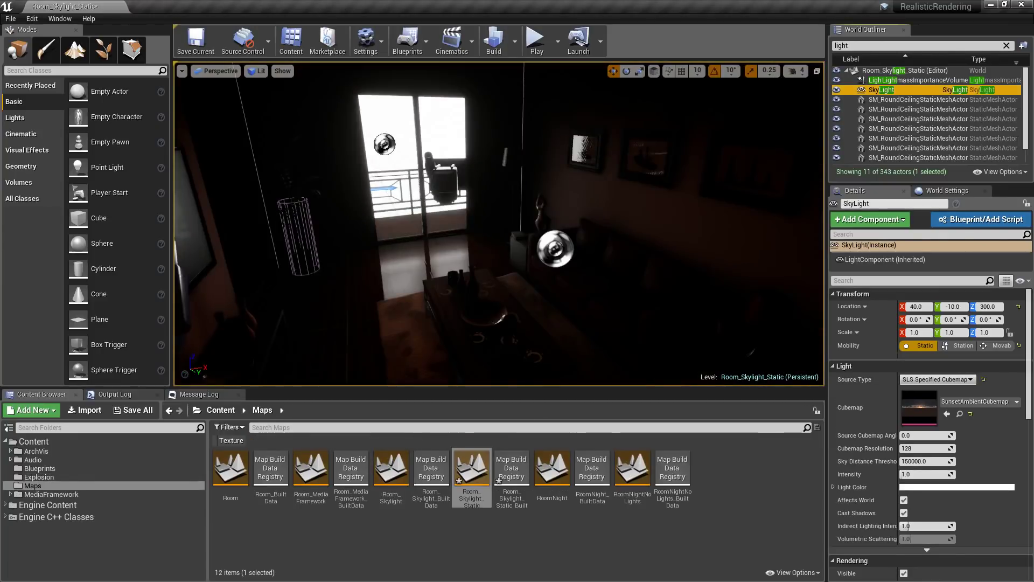
In the other editor, examine the rebuilt sunset lighting on the walls, ceiling and area around the window.
right_drag(499, 223, 302, 220)
right_drag(439, 226, 646, 226)
right_drag(382, 227, 619, 170)
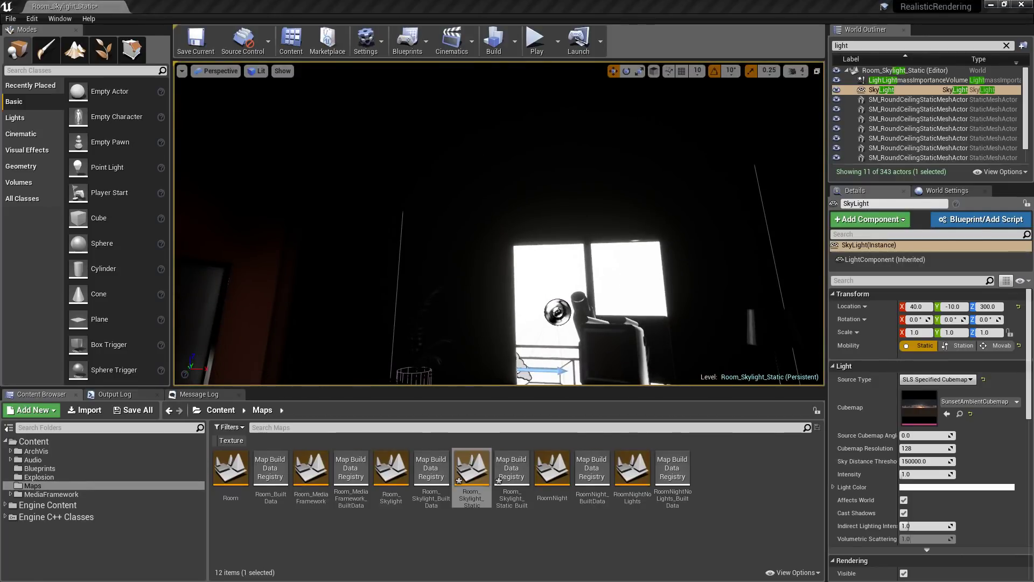
right_drag(330, 222, 310, 205)
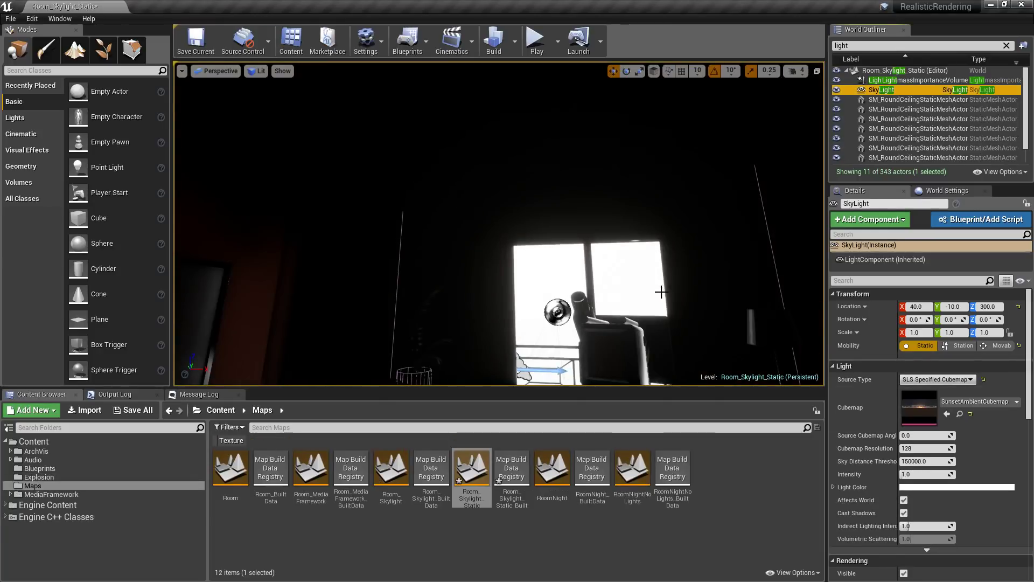
scroll(498, 223, up, 2)
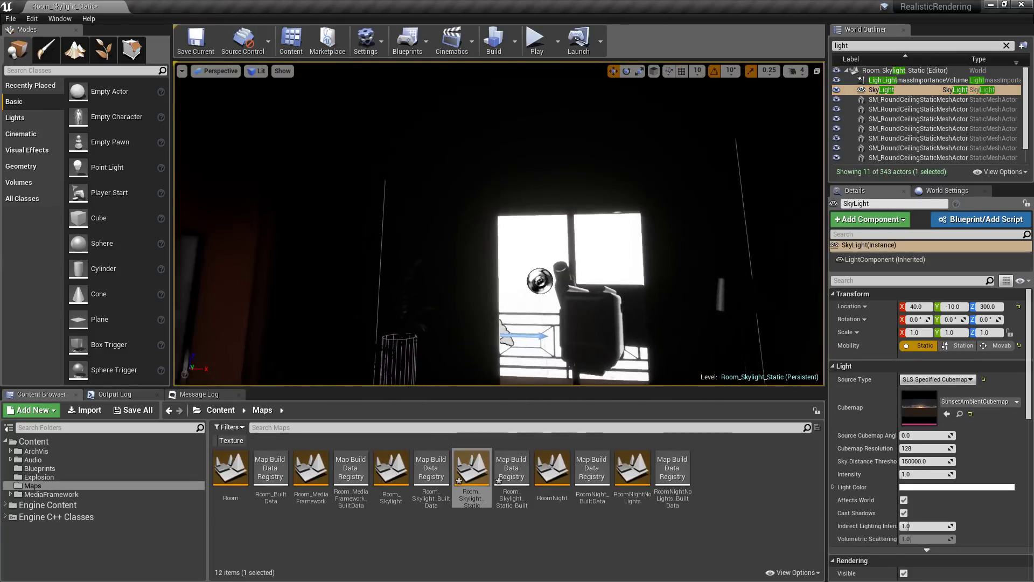
right_drag(499, 223, 515, 203)
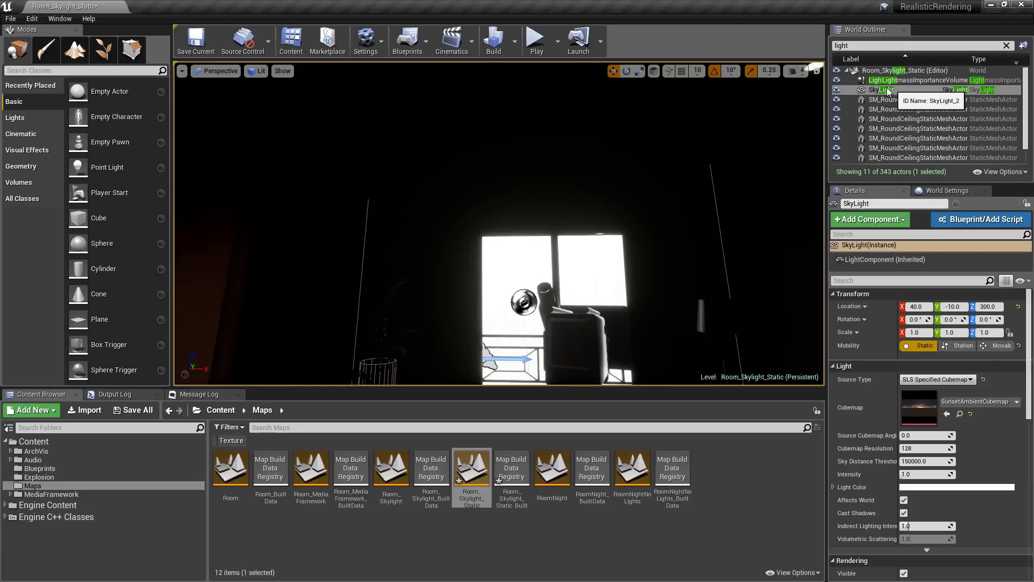
right_drag(622, 273, 533, 267)
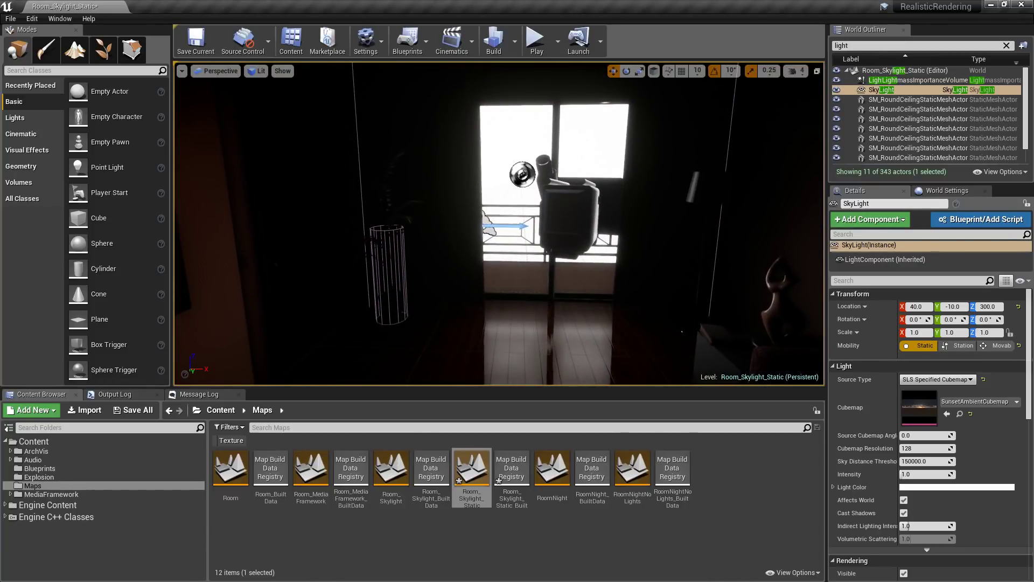
right_drag(478, 220, 353, 233)
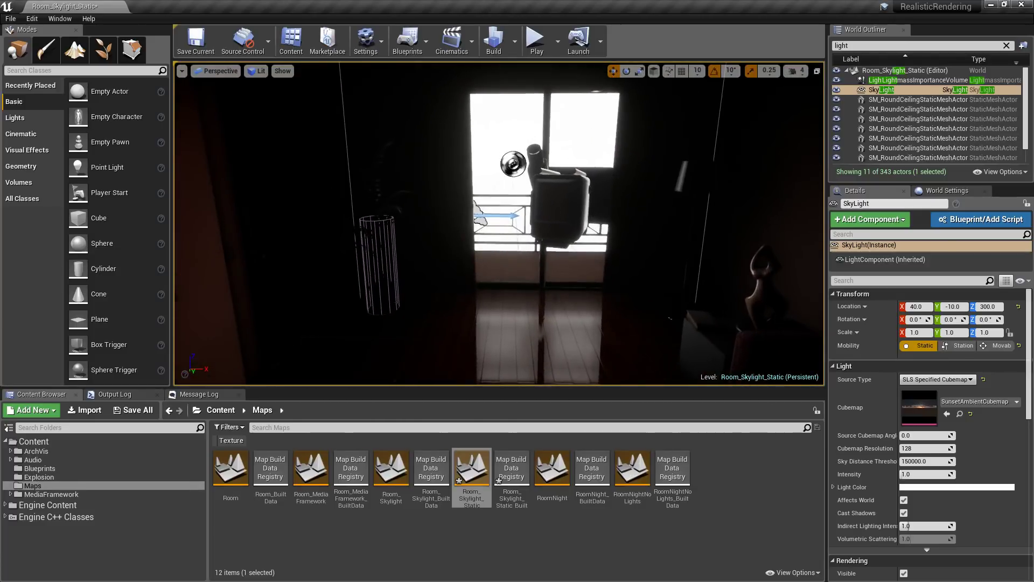